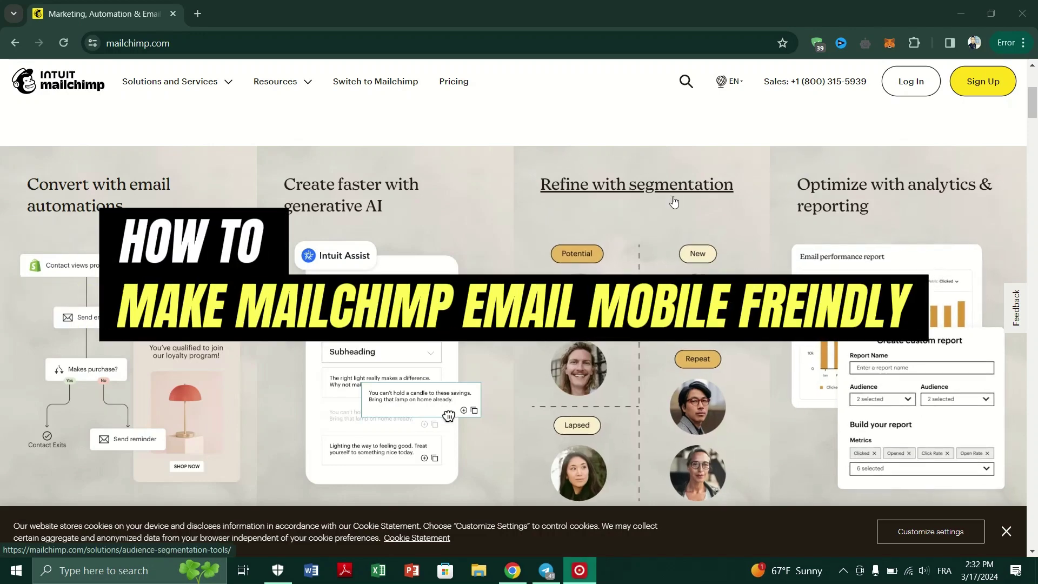
scroll(673, 202, "up", 2)
scroll(673, 202, "up", 2)
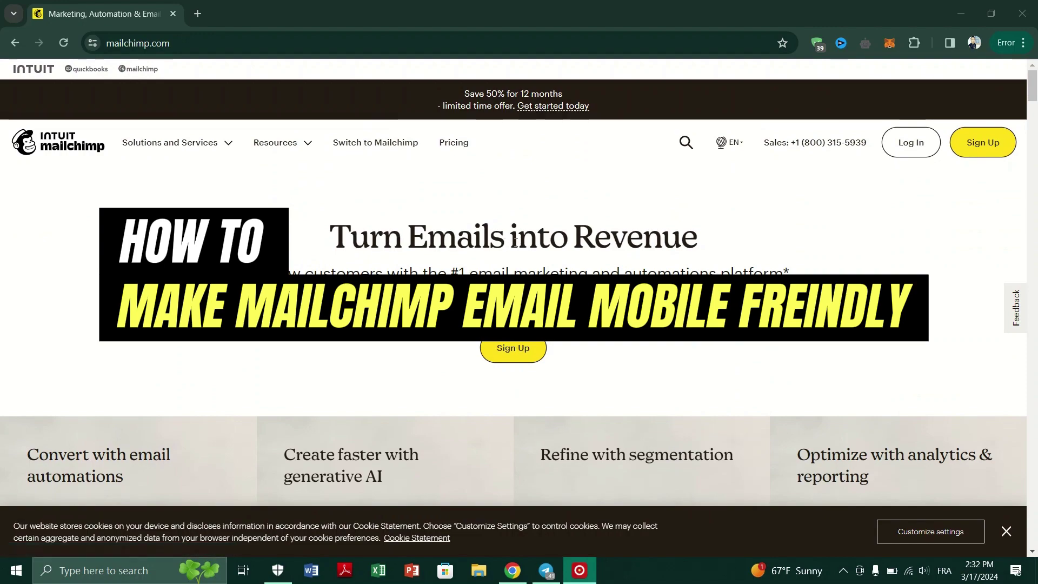
scroll(515, 241, "down", 5)
scroll(515, 242, "down", 3)
scroll(514, 241, "down", 3)
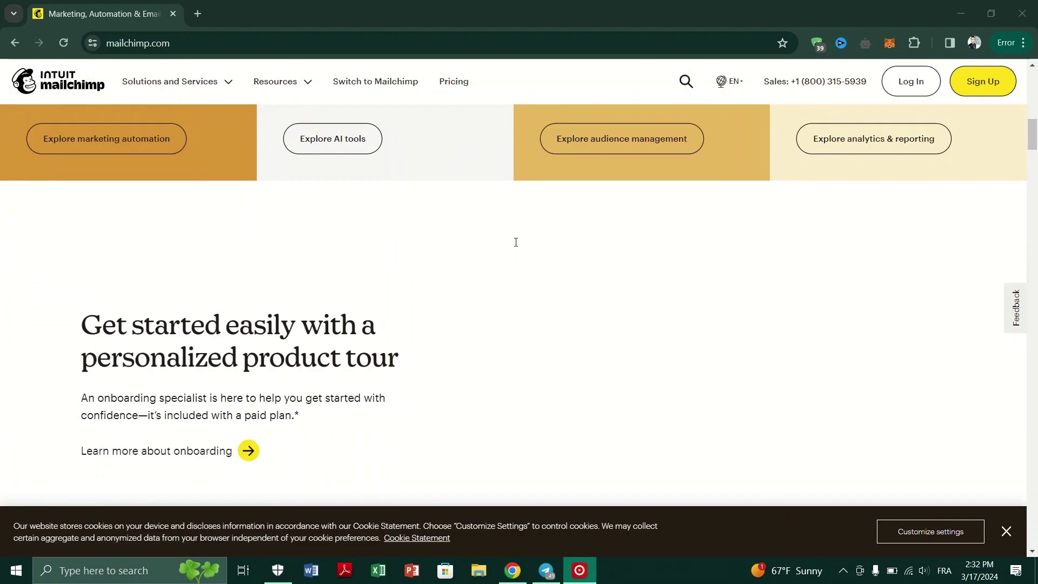
scroll(515, 242, "down", 2)
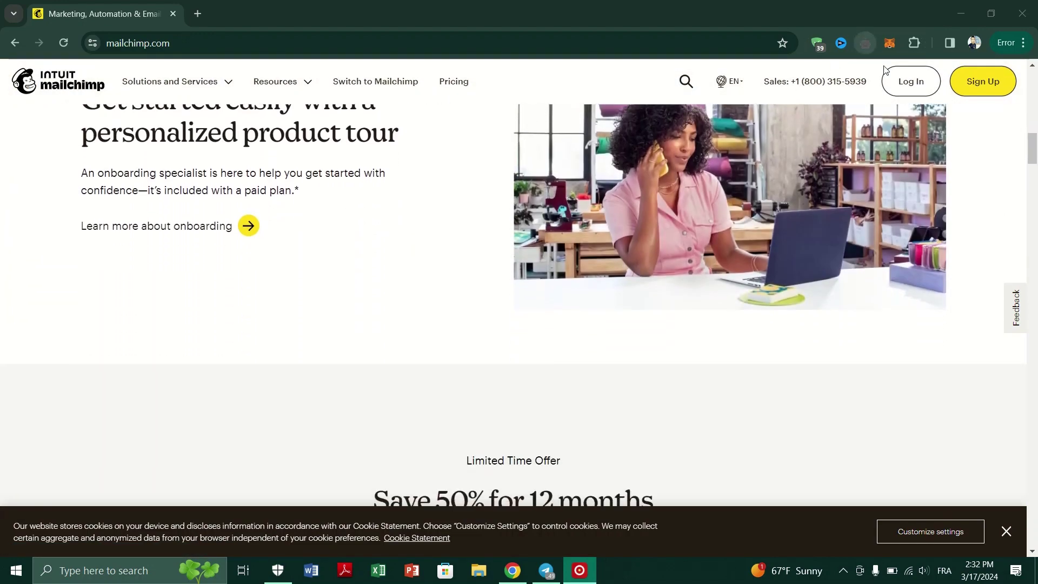
scroll(892, 130, "down", 2)
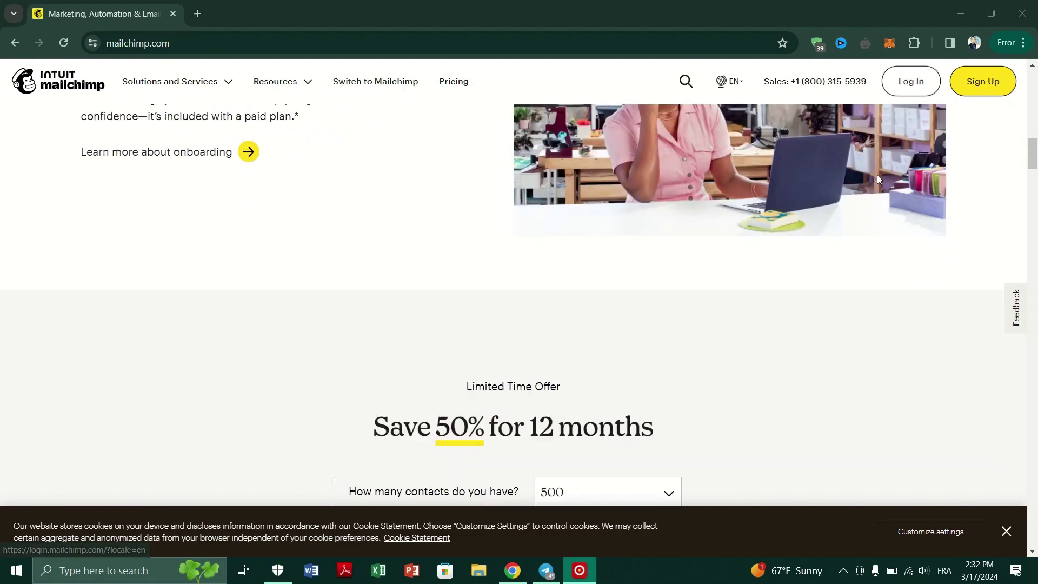
scroll(877, 174, "down", 2)
scroll(875, 185, "down", 2)
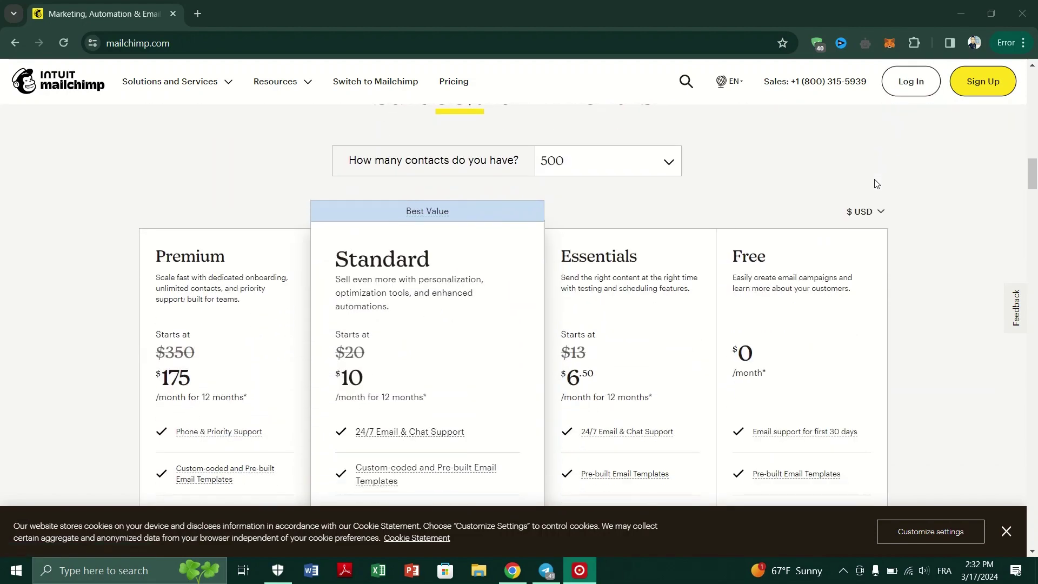
scroll(874, 184, "down", 1)
scroll(875, 183, "down", 1)
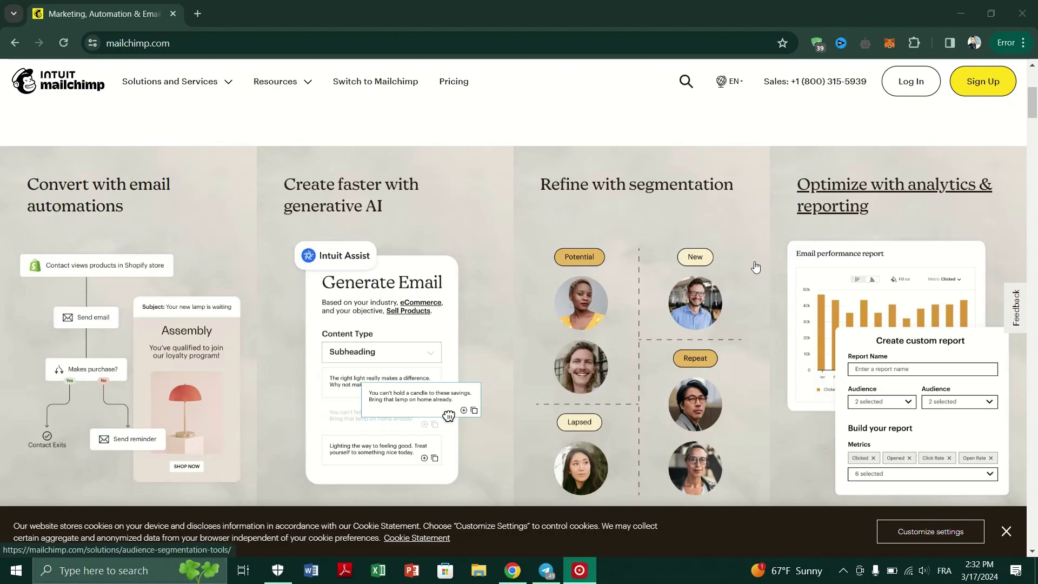
scroll(673, 202, "up", 3)
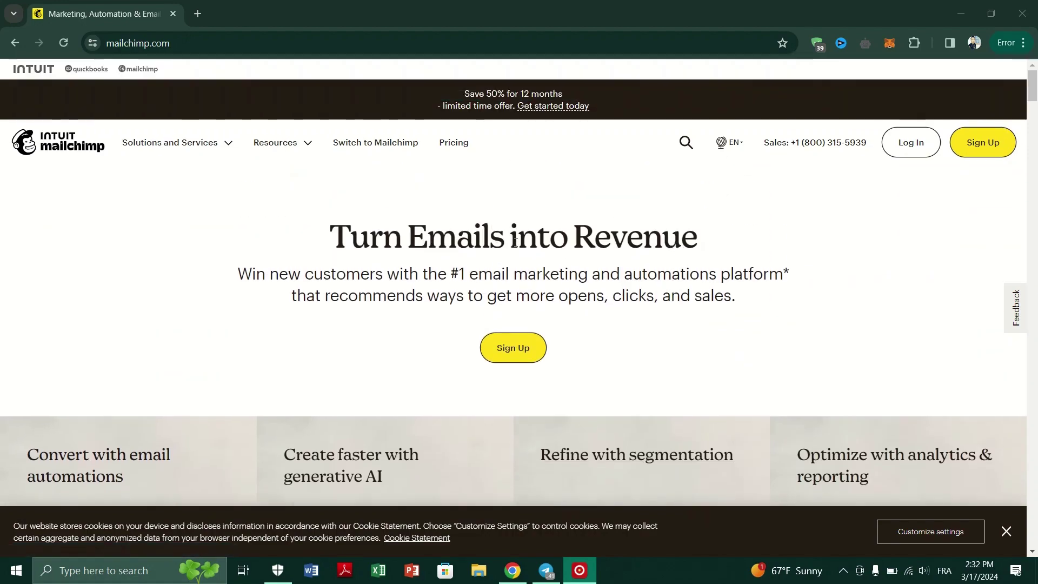
scroll(506, 242, "down", 2)
scroll(511, 241, "down", 2)
scroll(516, 241, "down", 2)
scroll(515, 241, "down", 2)
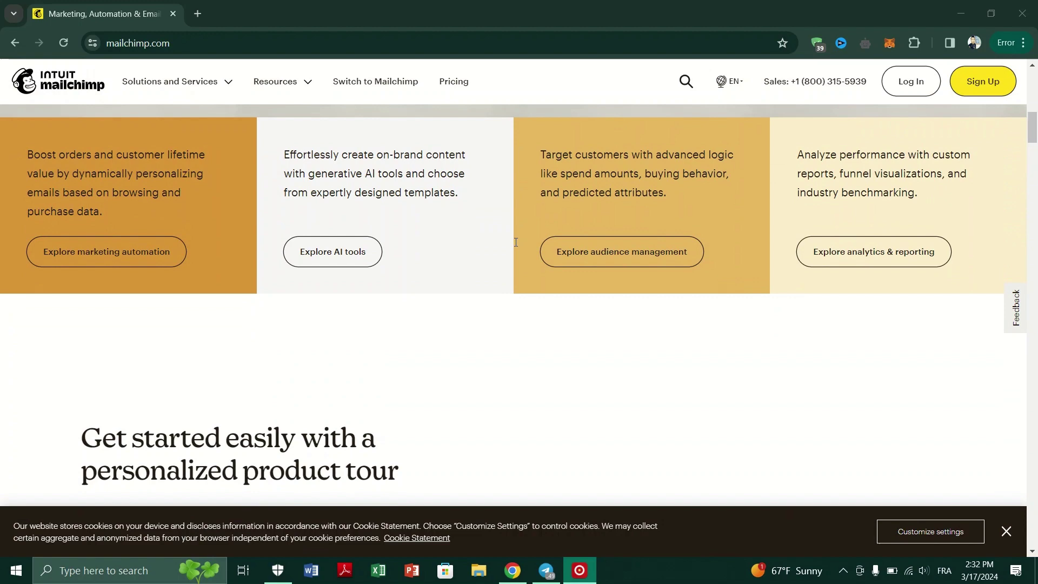
scroll(516, 241, "down", 1)
scroll(516, 242, "down", 1)
scroll(515, 242, "down", 1)
scroll(515, 242, "down", 1)
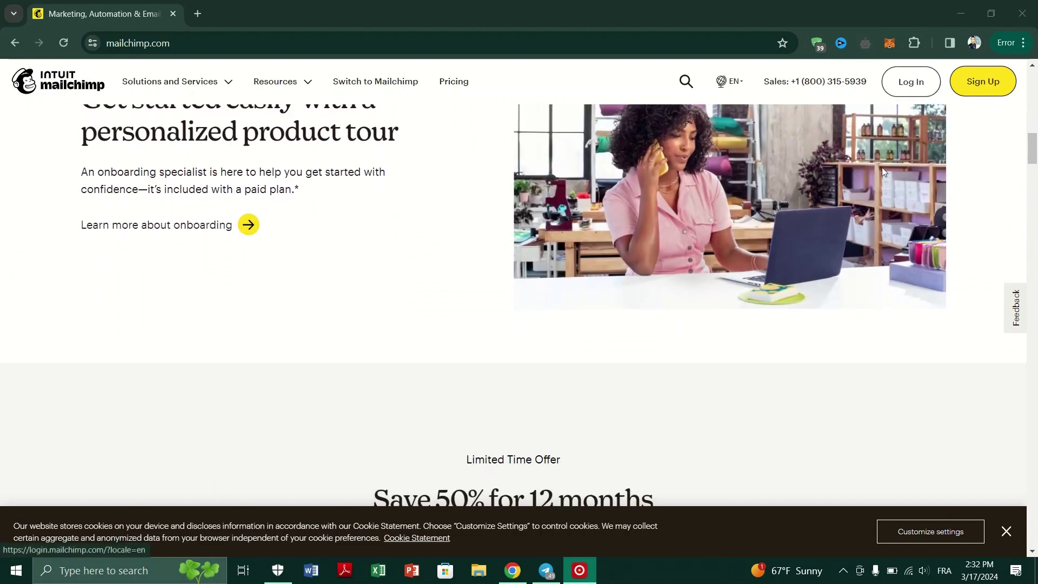
scroll(876, 181, "down", 2)
scroll(876, 180, "down", 1)
scroll(875, 184, "down", 1)
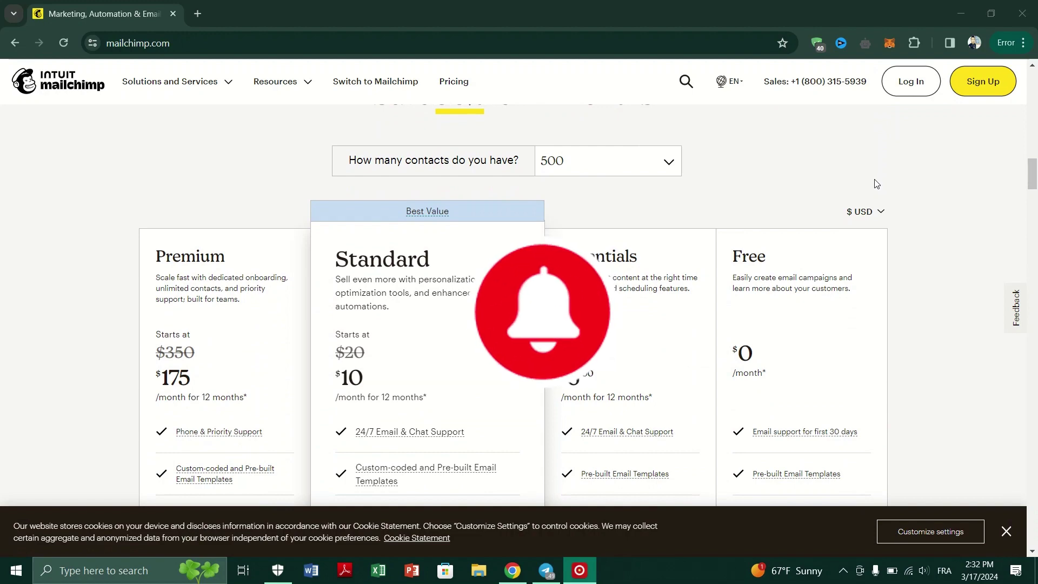
scroll(876, 184, "down", 1)
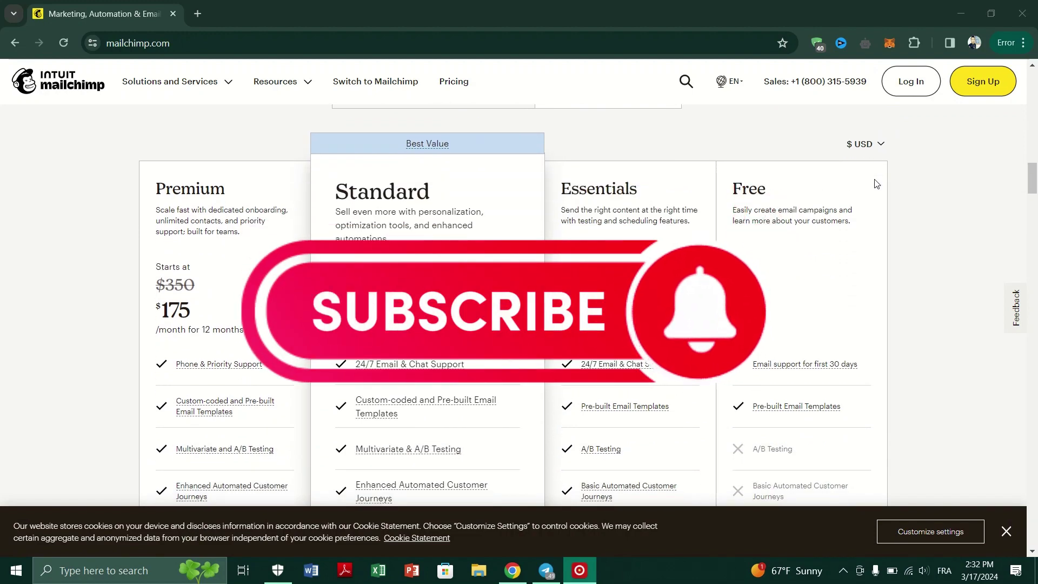
scroll(876, 184, "down", 1)
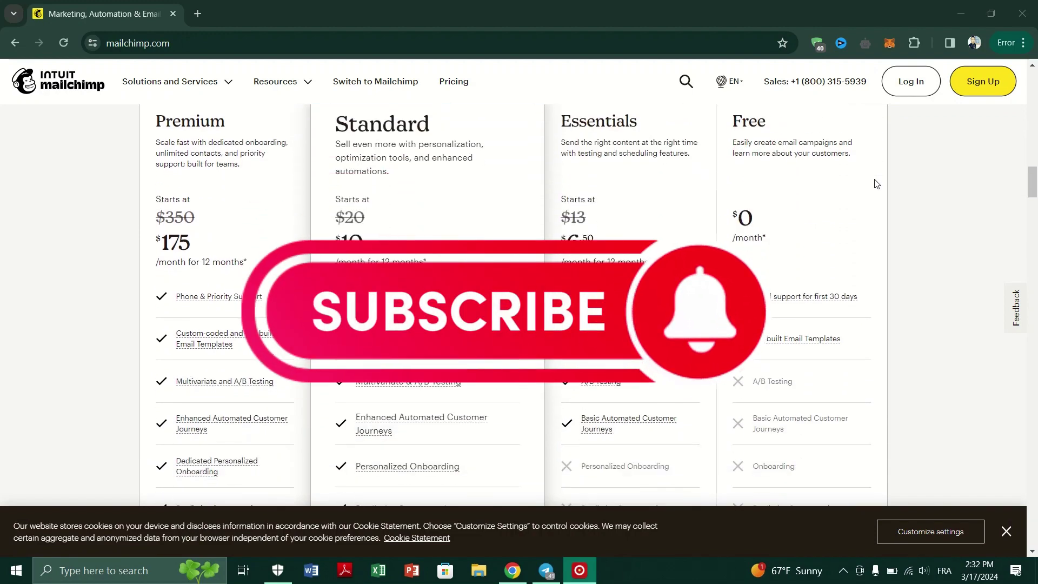